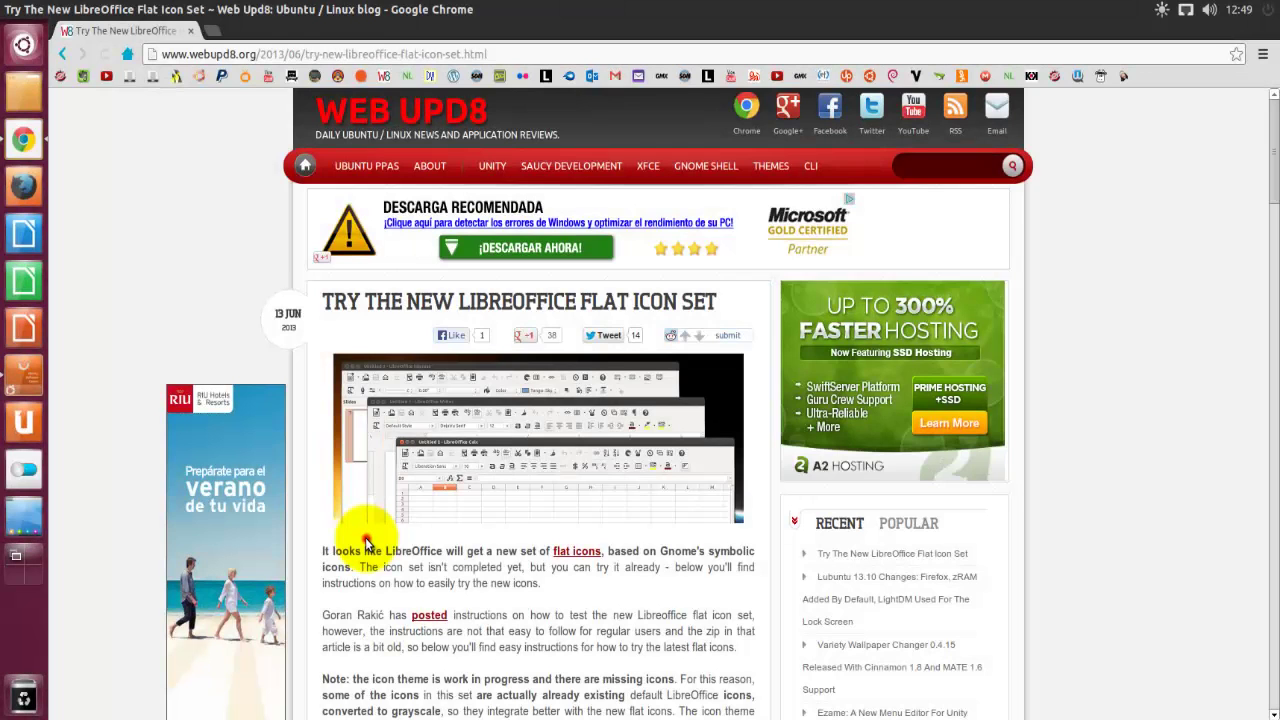
Scroll the webupd8 article to the flat icon set install commands and open a new terminal
scroll(366, 543, down, 4)
scroll(366, 543, down, 1)
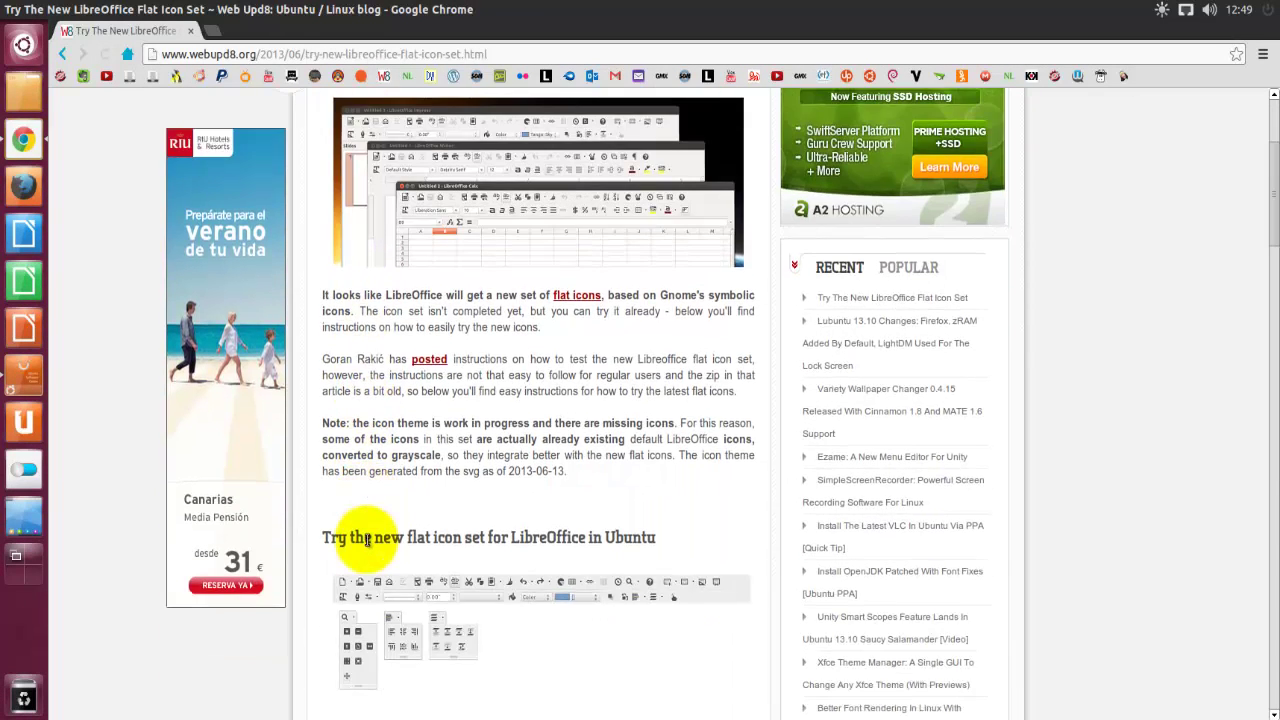
scroll(366, 543, down, 2)
scroll(366, 543, down, 1)
scroll(366, 543, down, 2)
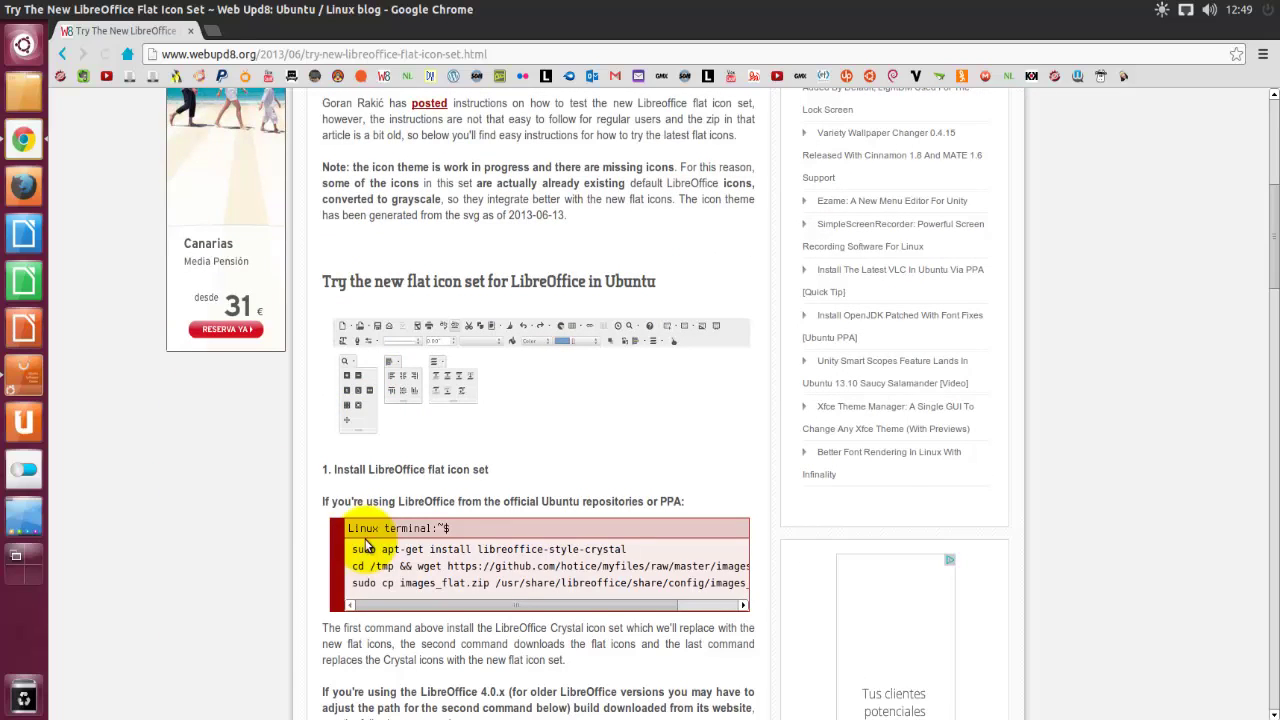
key(ctrl+alt+t)
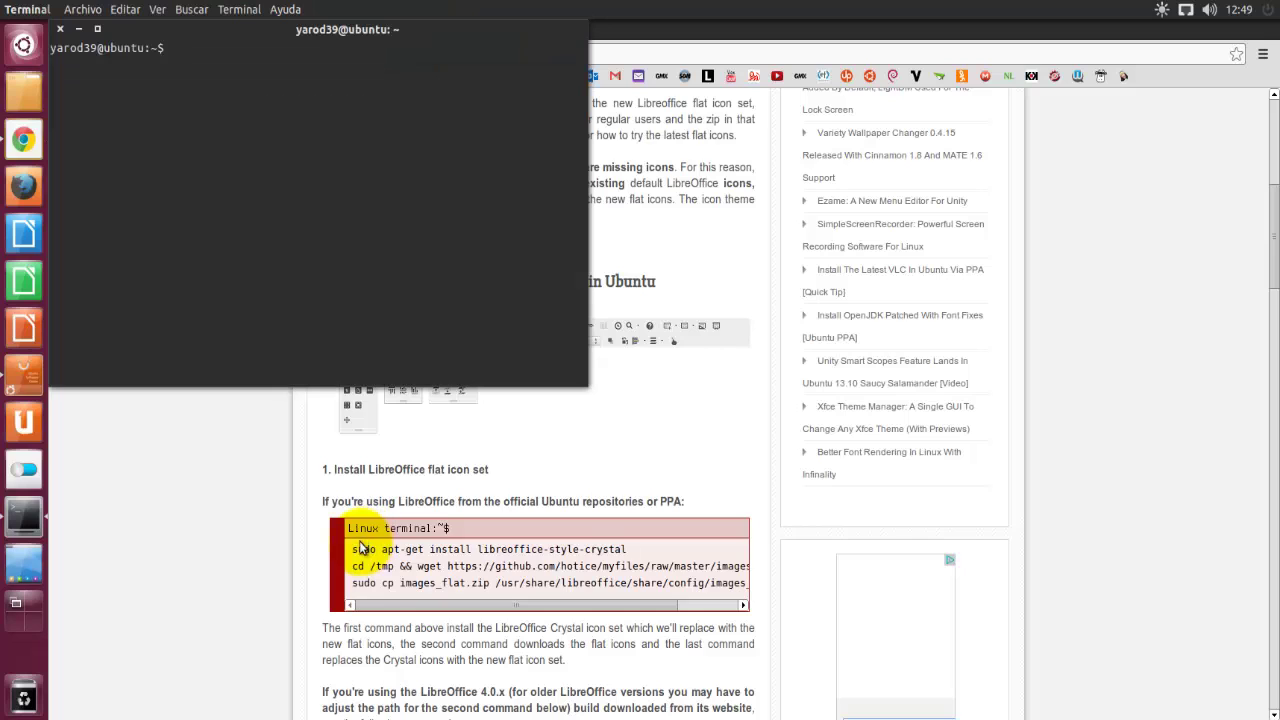
Keep the terminal always on top, then install libreoffice-style-crystal with sudo apt-get and the account password
right_click(247, 27)
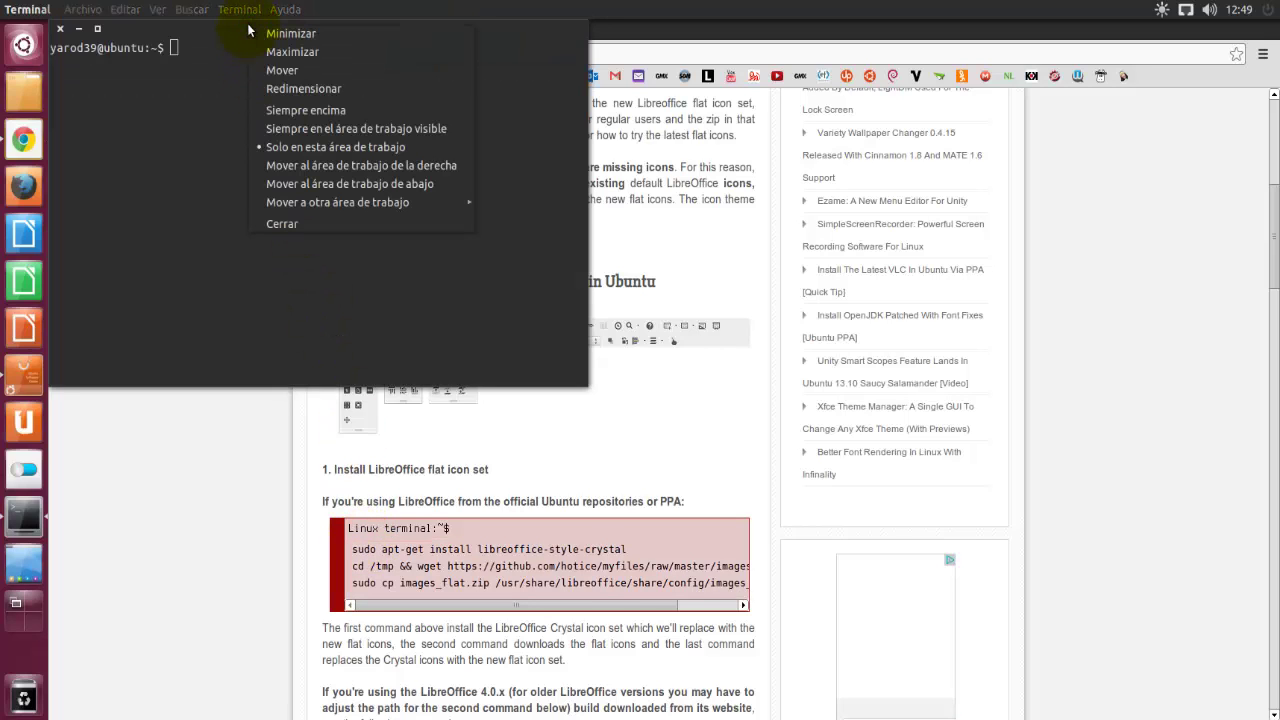
click(297, 113)
click(365, 550)
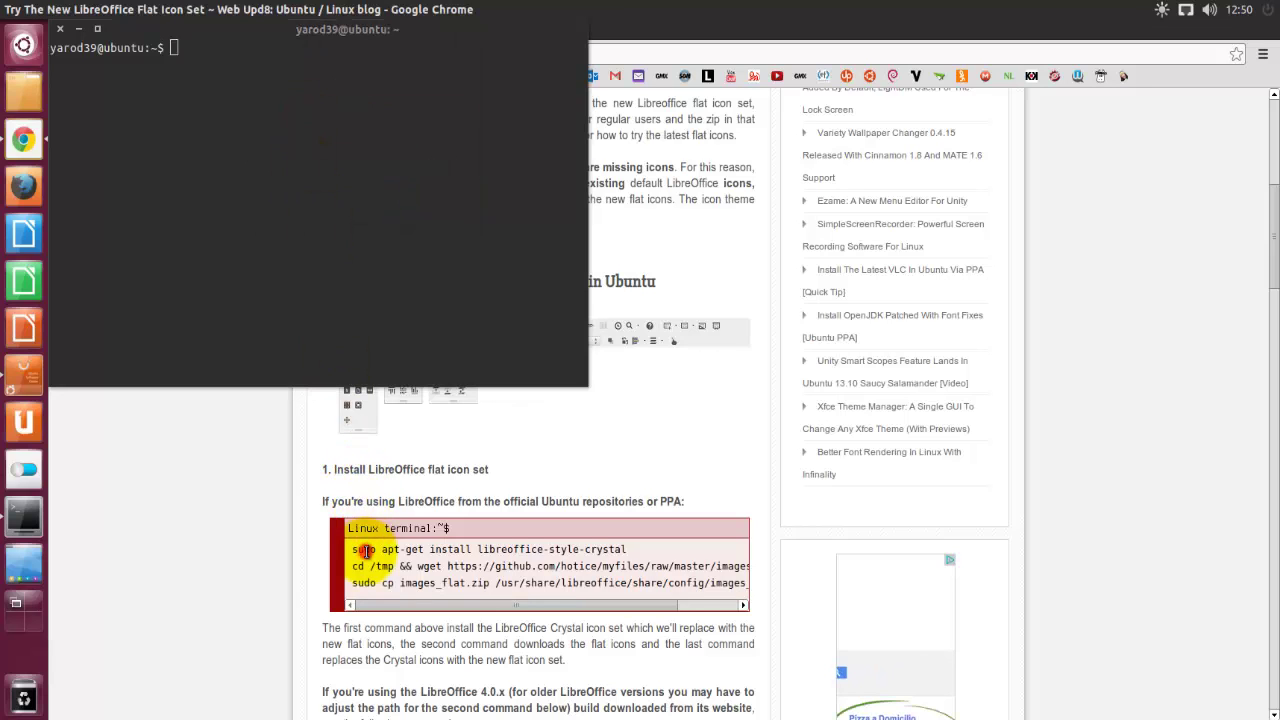
triple_click(366, 550)
right_click(385, 560)
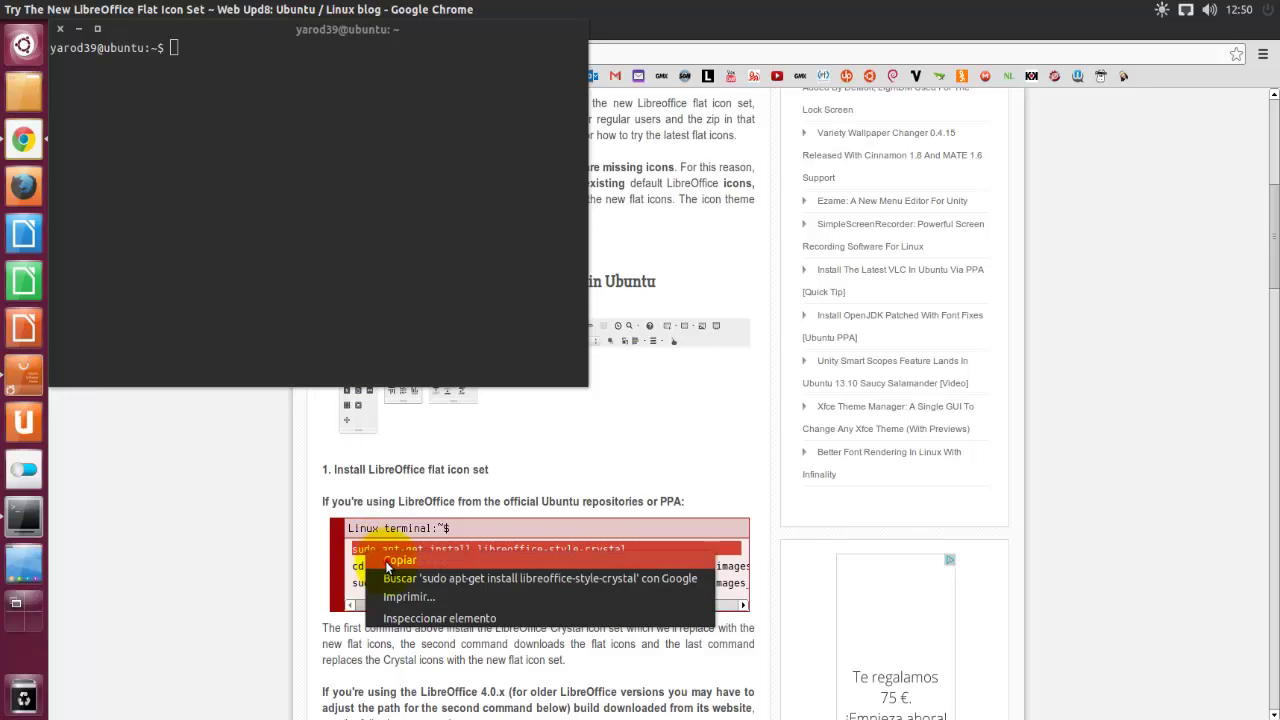
click(385, 560)
right_click(194, 48)
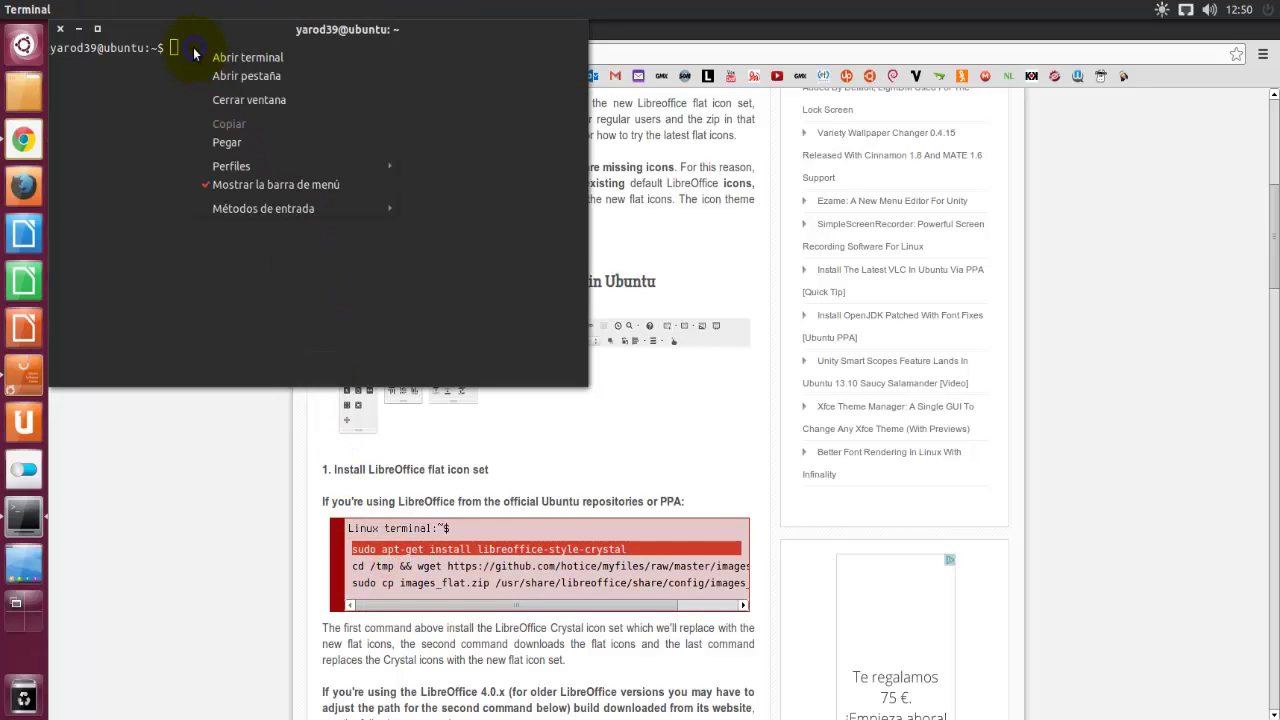
click(224, 144)
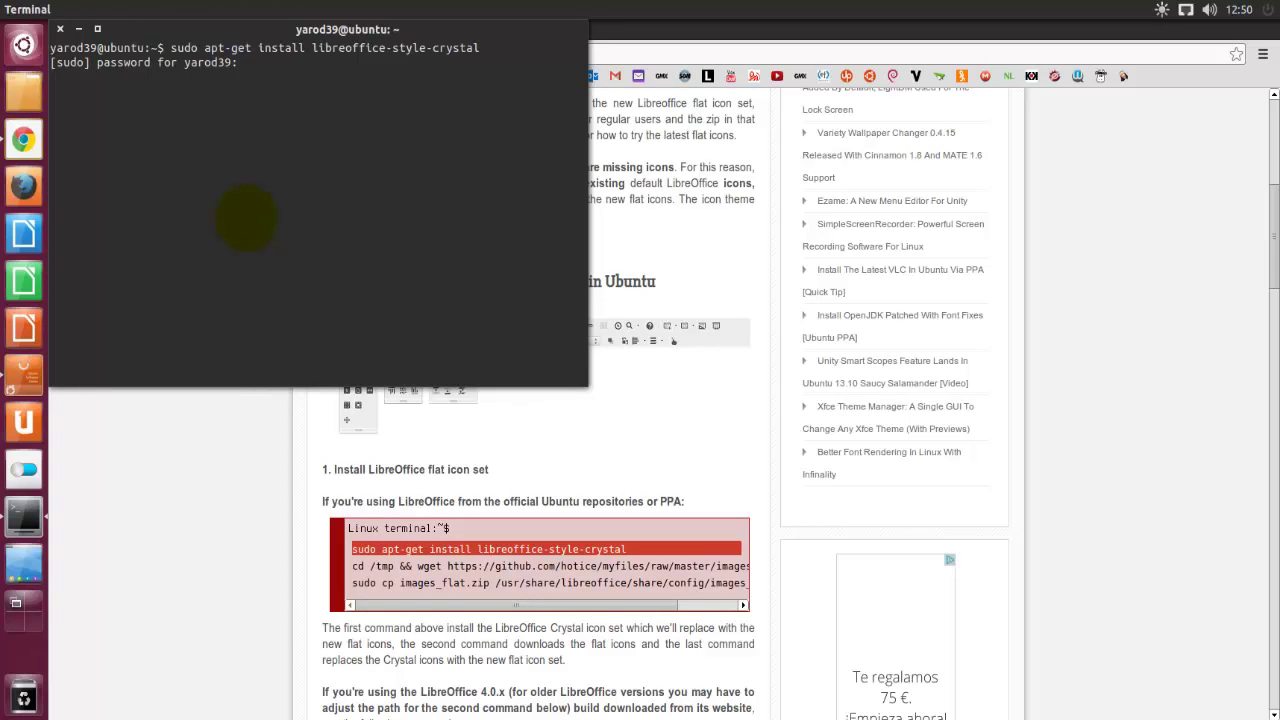
key(Return)
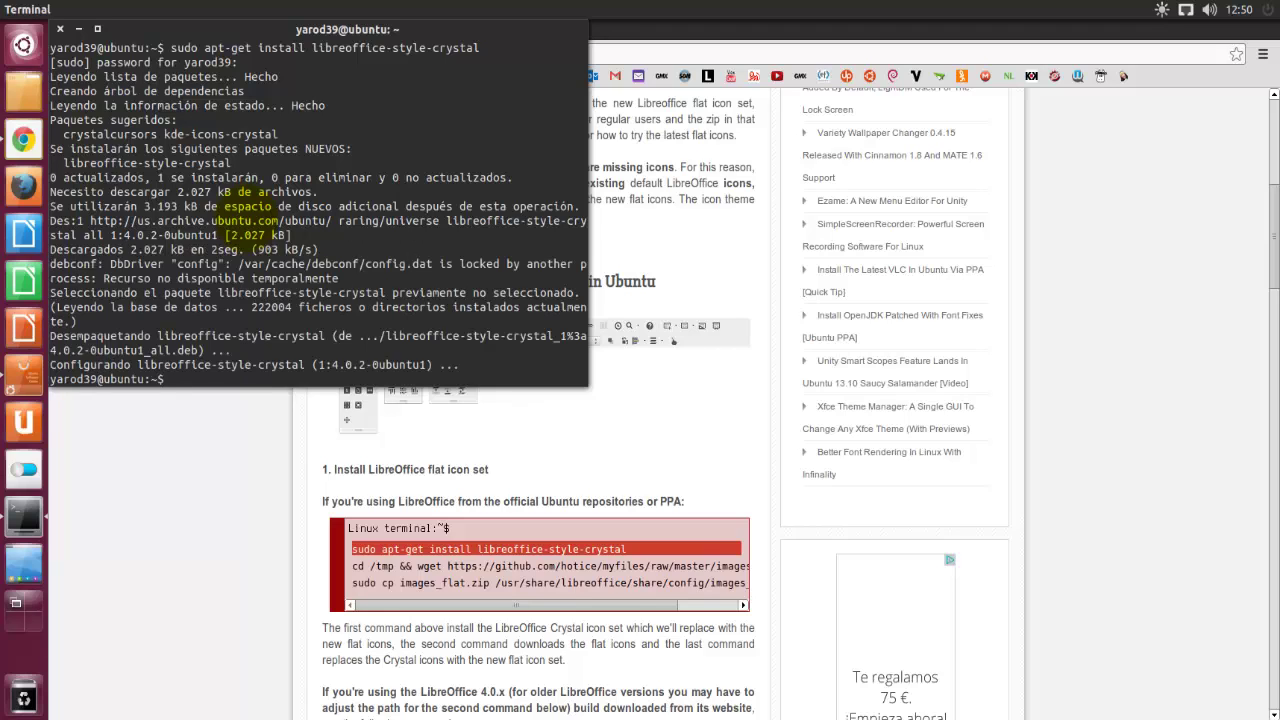
Run the article's 'cd /tmp && wget' command in the terminal to fetch images_flat.zip
triple_click(400, 567)
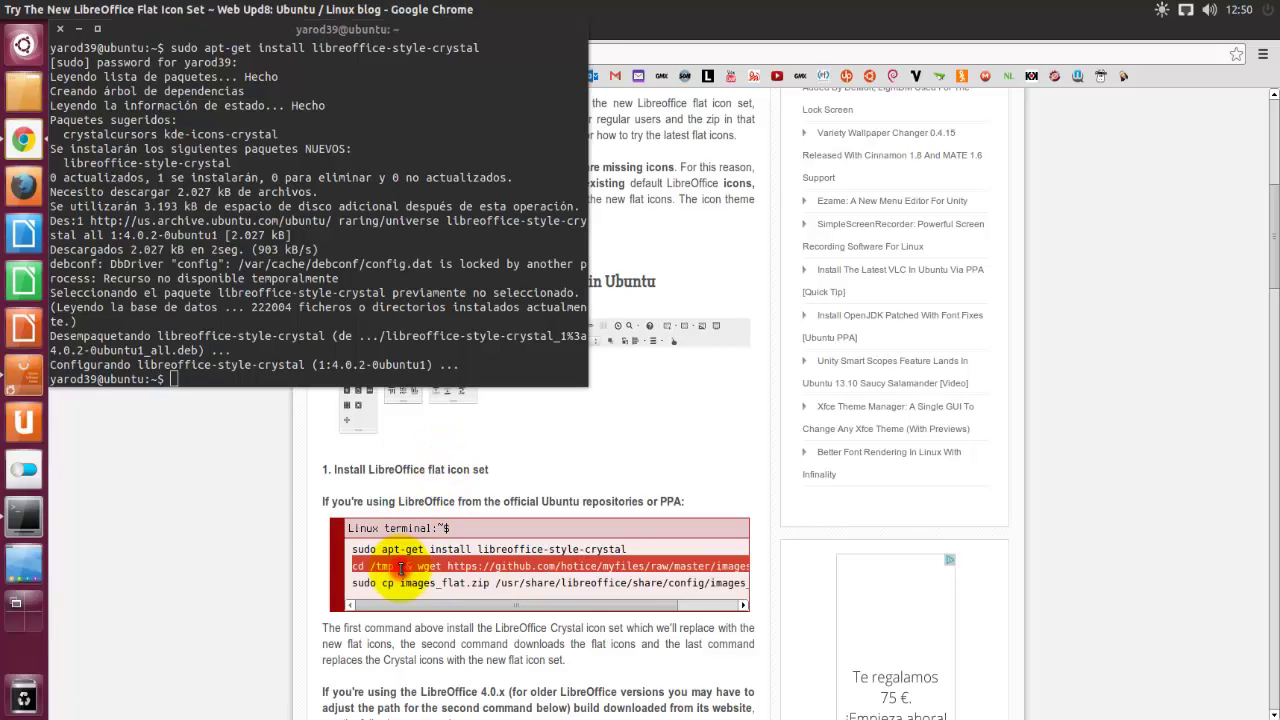
right_click(410, 568)
click(414, 578)
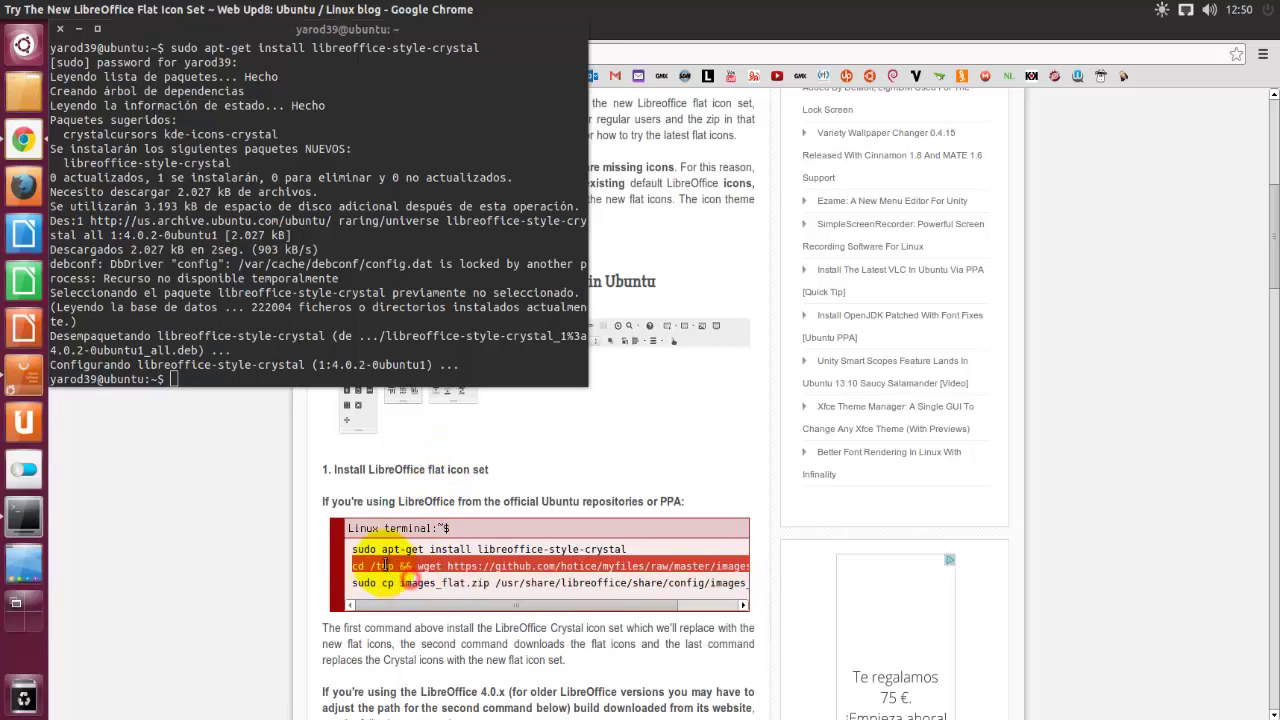
right_click(206, 377)
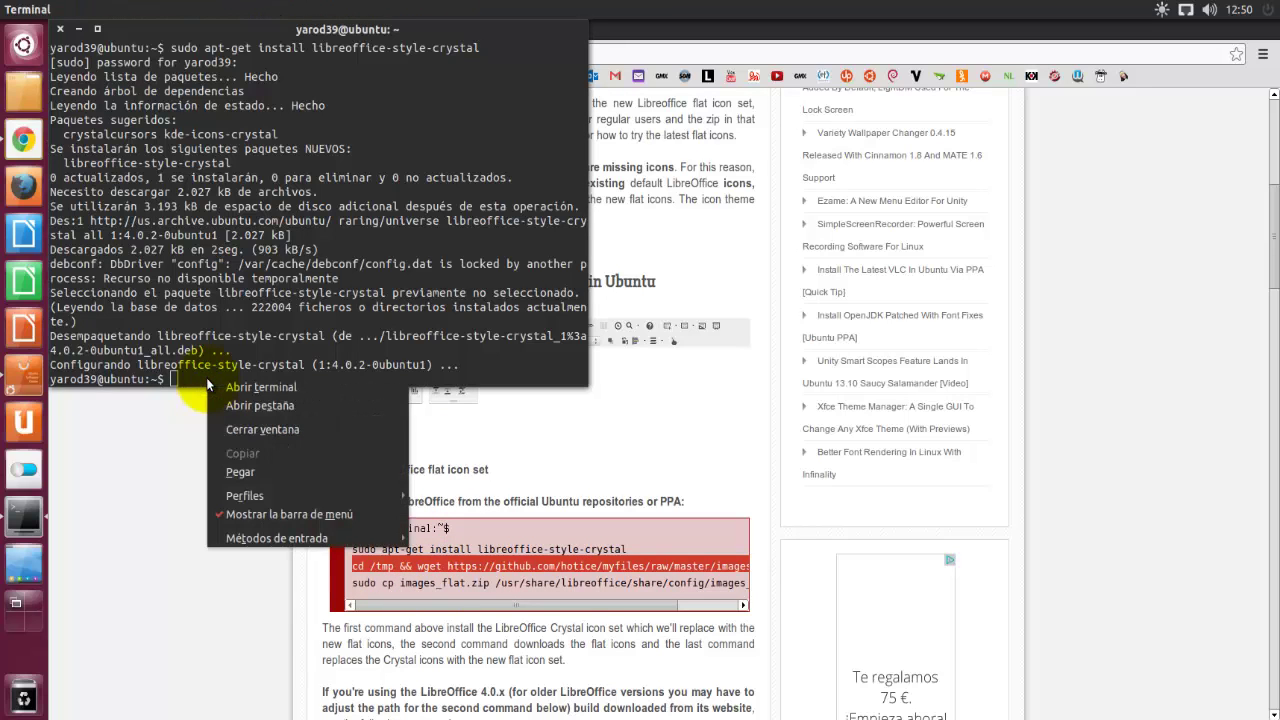
click(232, 473)
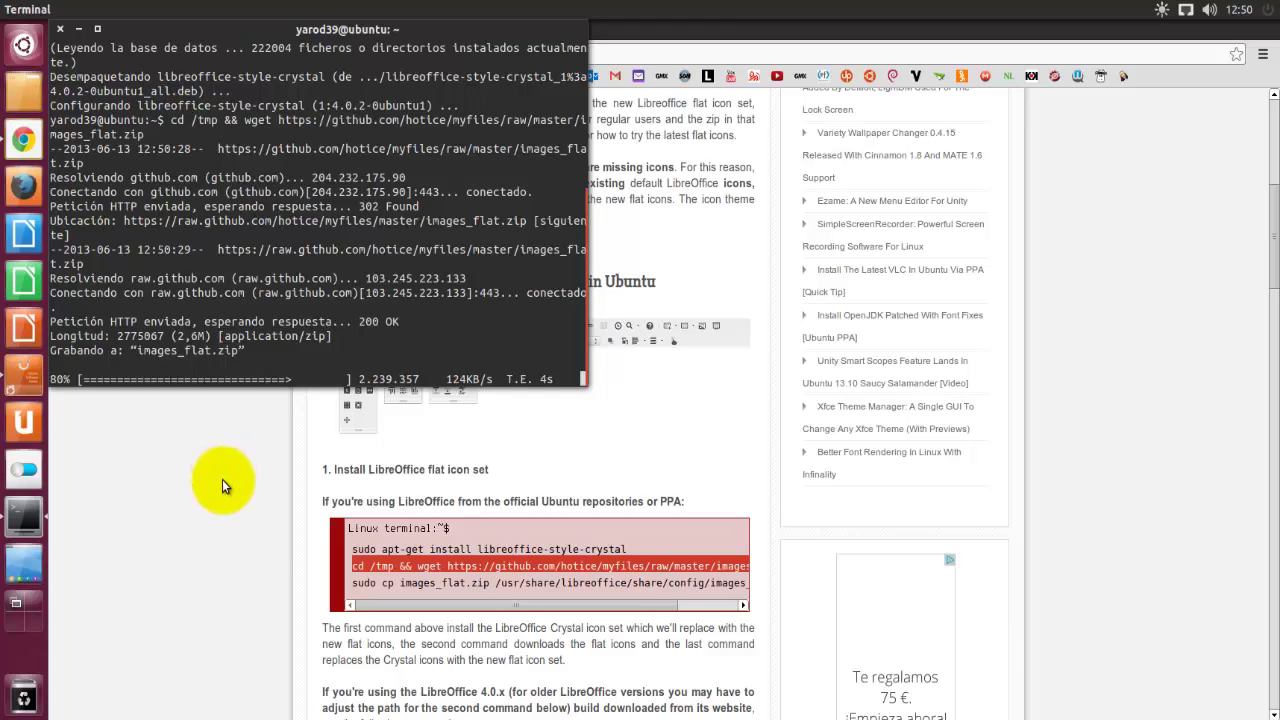
scroll(285, 529, down, 2)
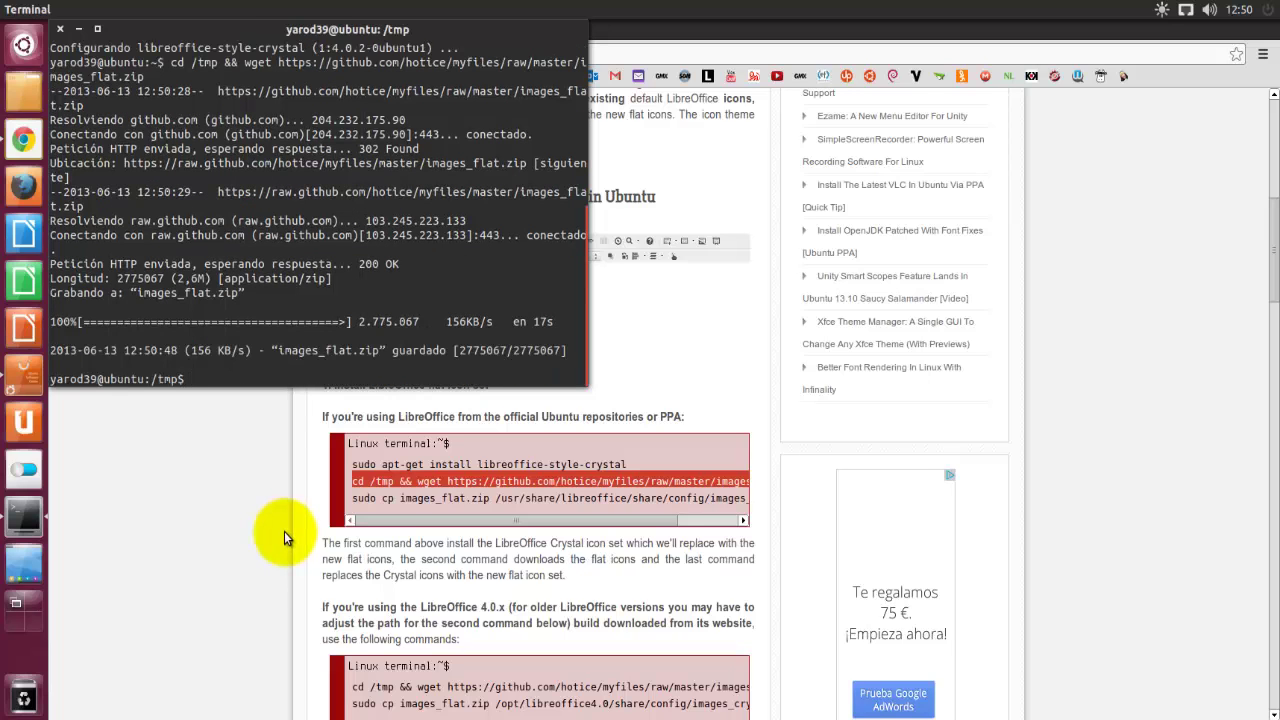
Run the article's sudo cp command to copy images_flat.zip over images_crystal.zip
triple_click(370, 498)
right_click(372, 498)
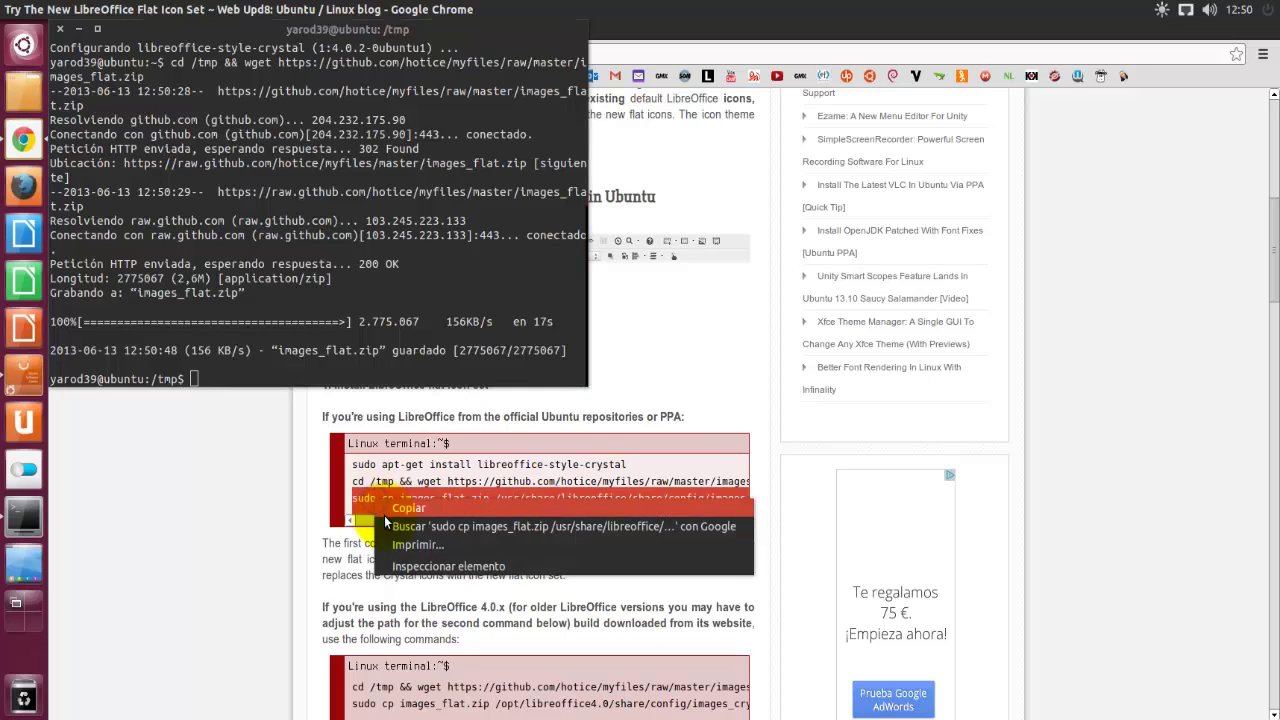
click(384, 510)
click(219, 380)
right_click(219, 380)
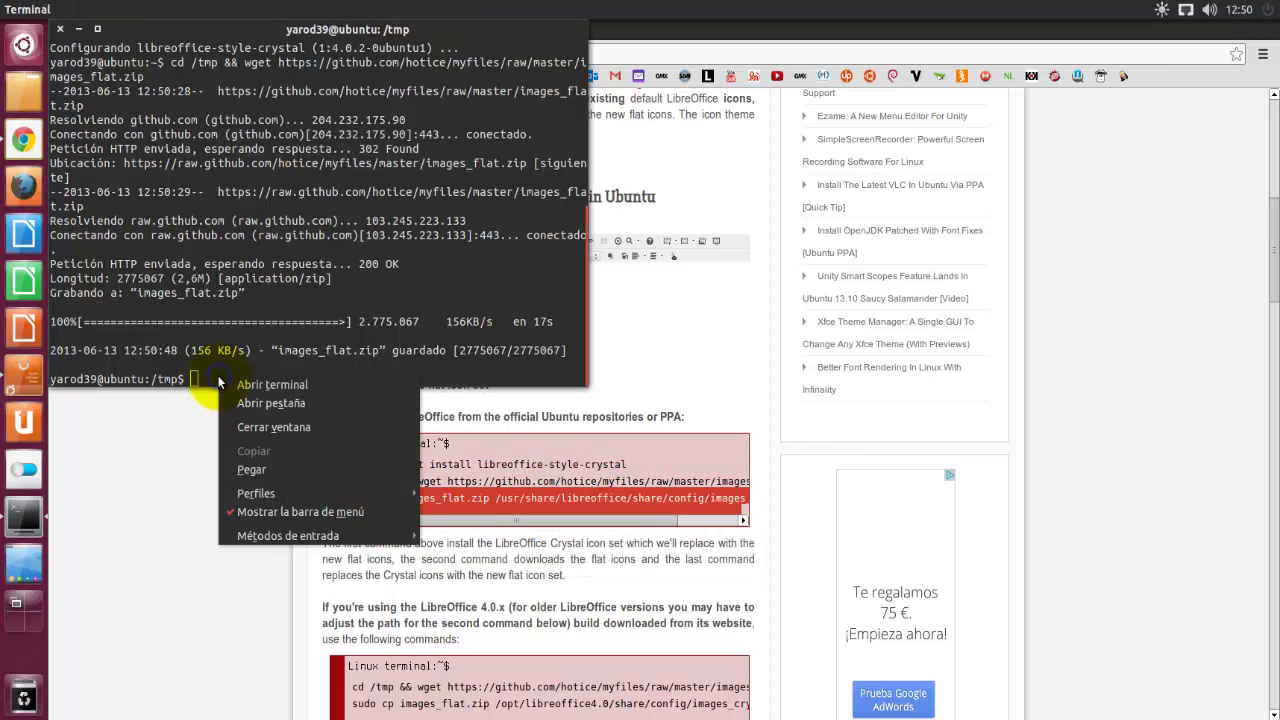
click(265, 468)
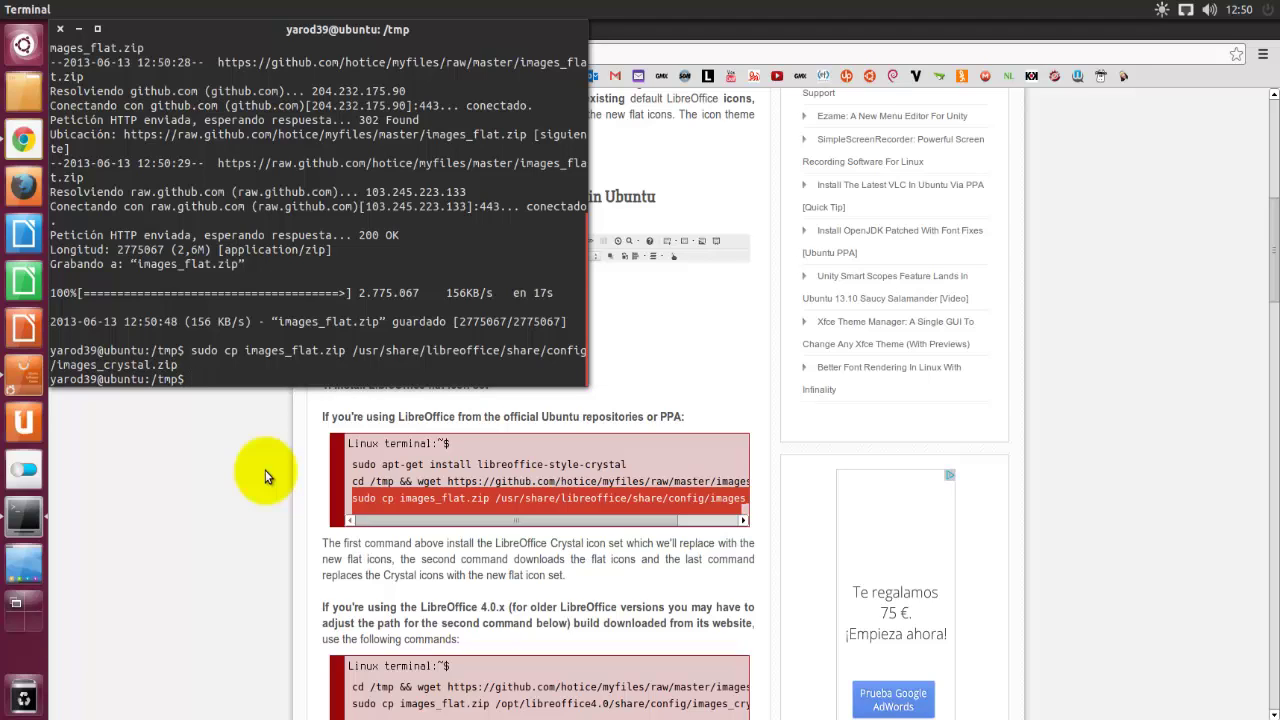
Paste the 'cd /tmp && wget' command again, downloading images_flat.zip.1
triple_click(374, 688)
right_click(374, 688)
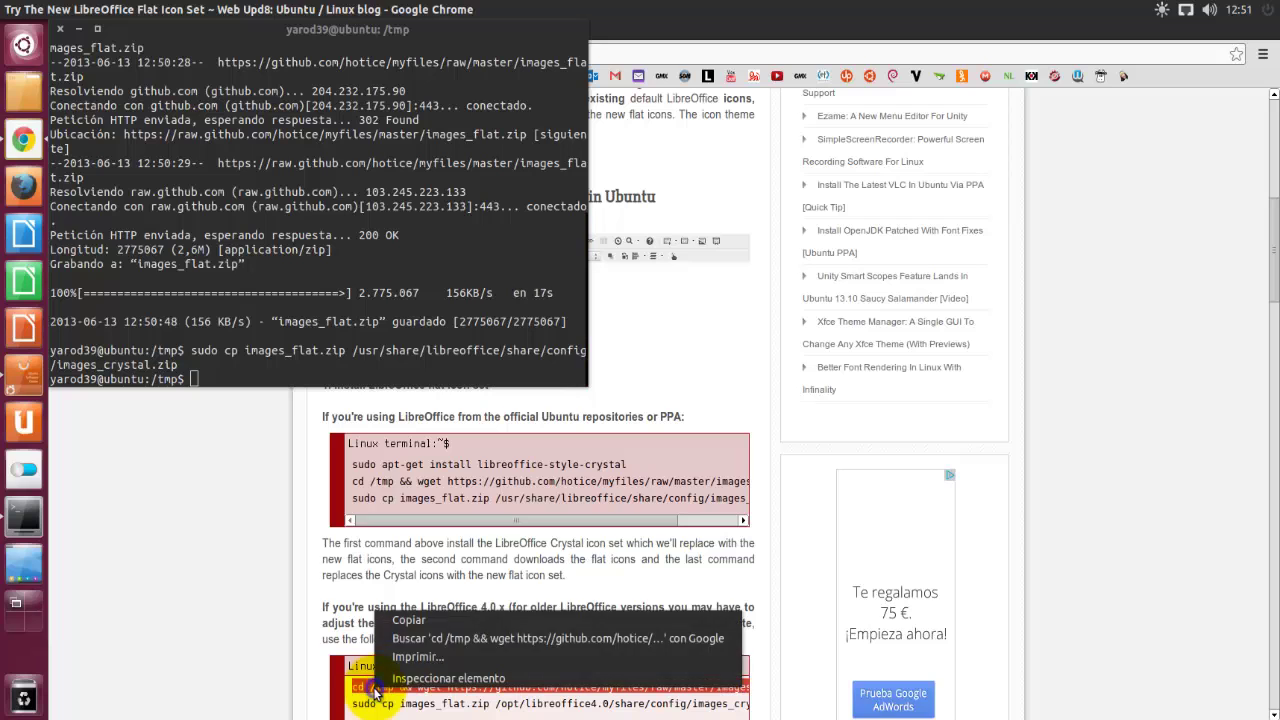
click(395, 621)
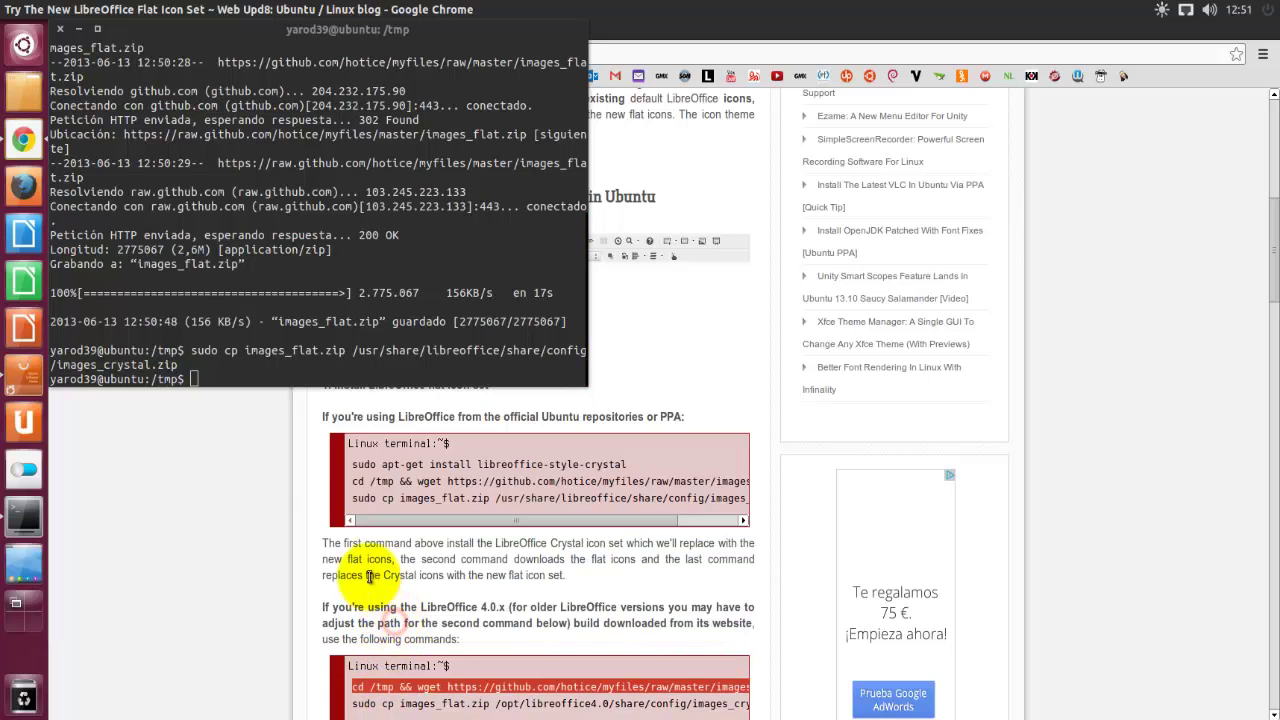
click(243, 374)
right_click(242, 374)
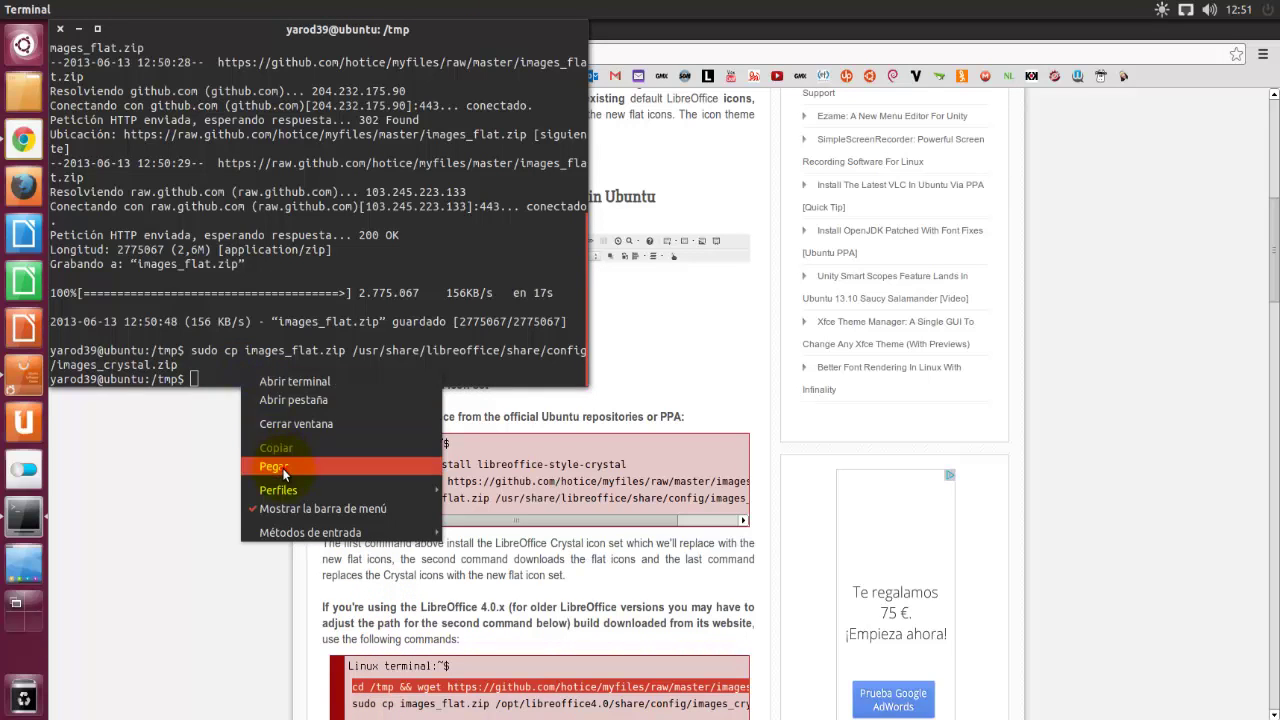
click(274, 466)
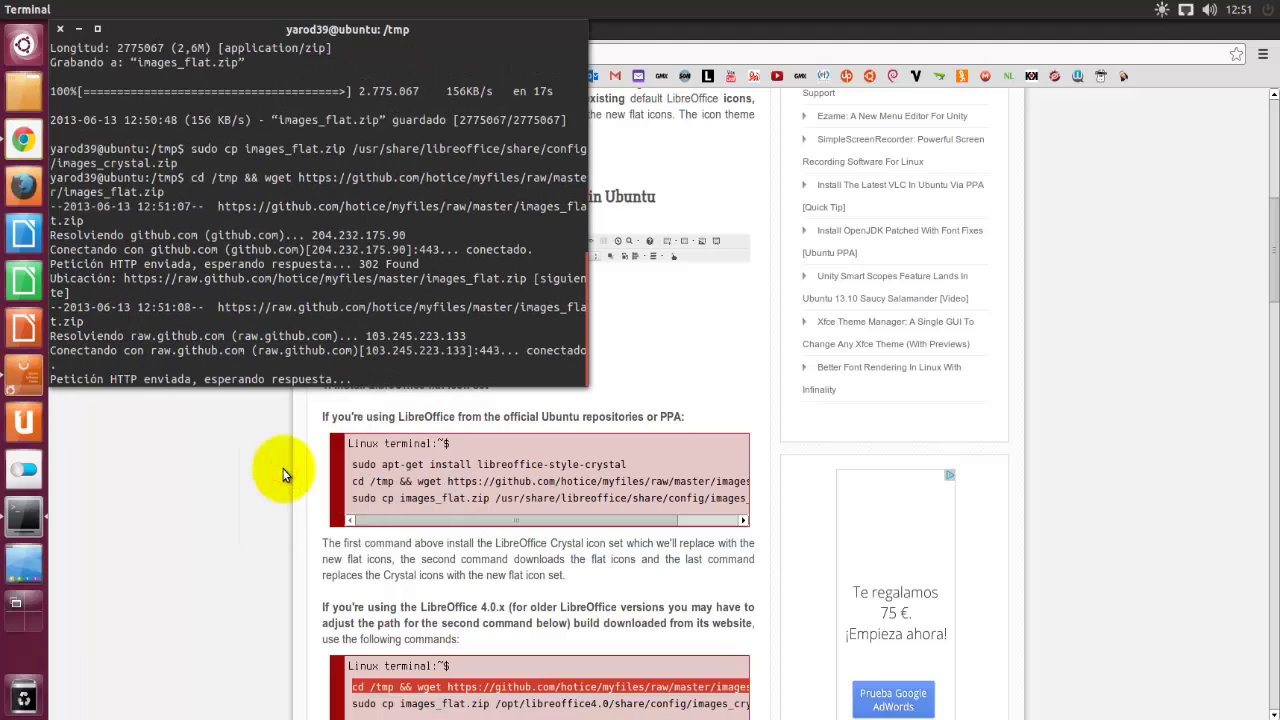
scroll(309, 615, down, 3)
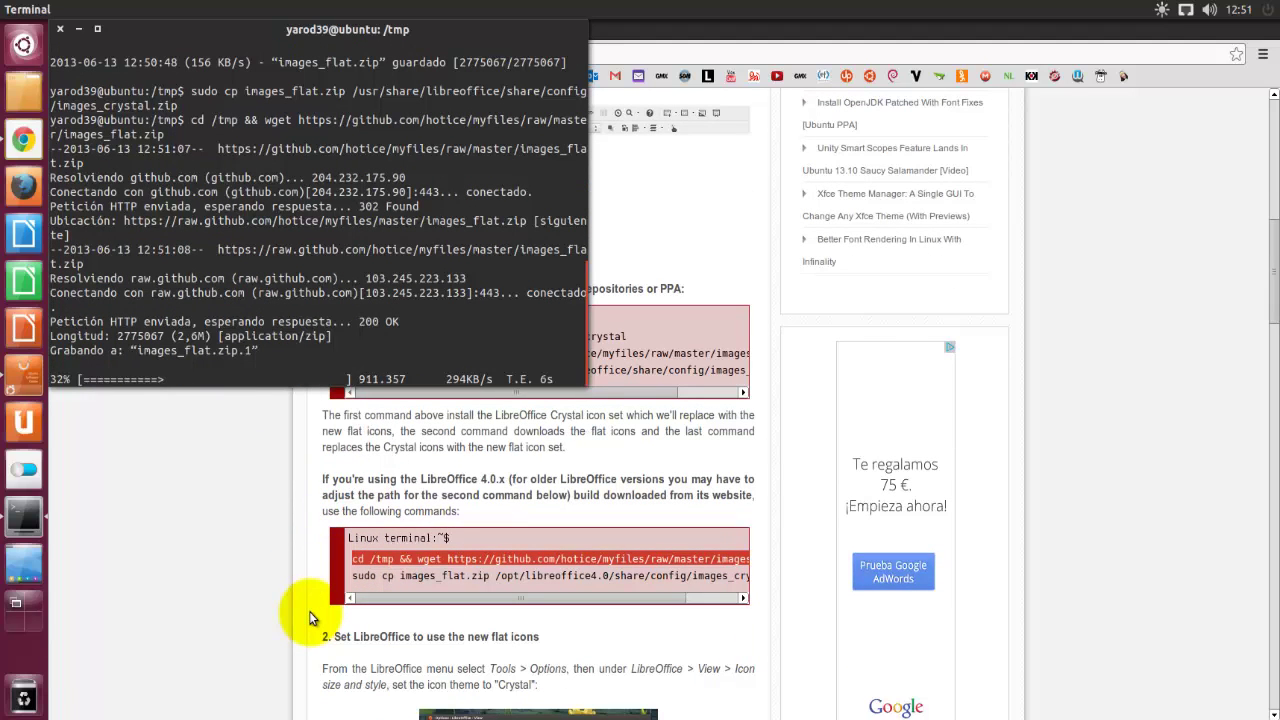
Run the sudo cp command for /opt/libreoffice4.0, which fails, then launch LibreOffice Writer
click(388, 576)
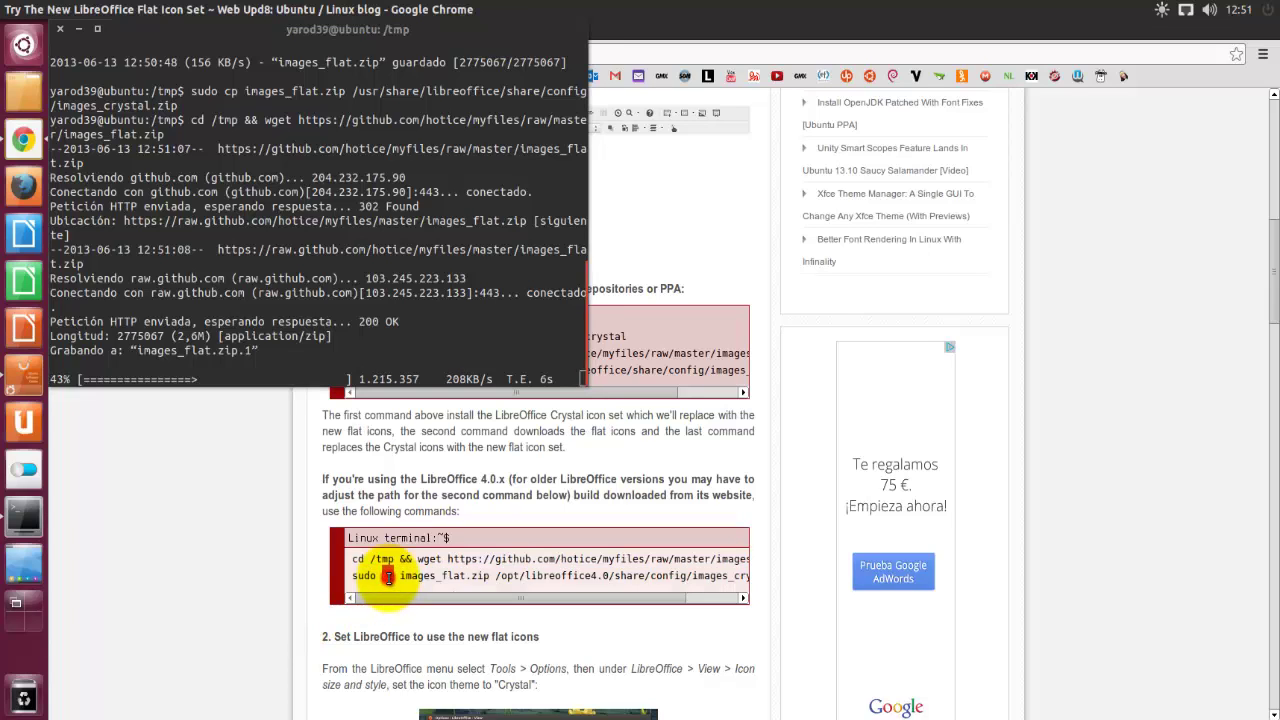
triple_click(388, 576)
right_click(392, 578)
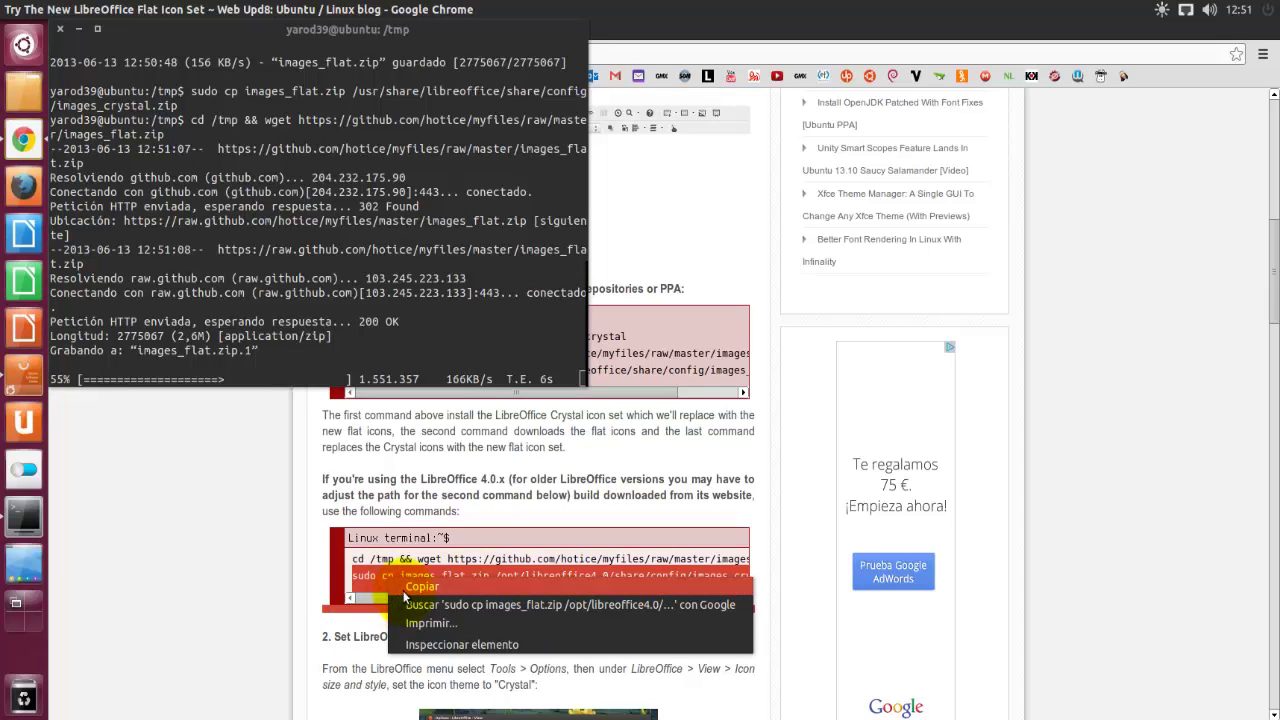
click(410, 587)
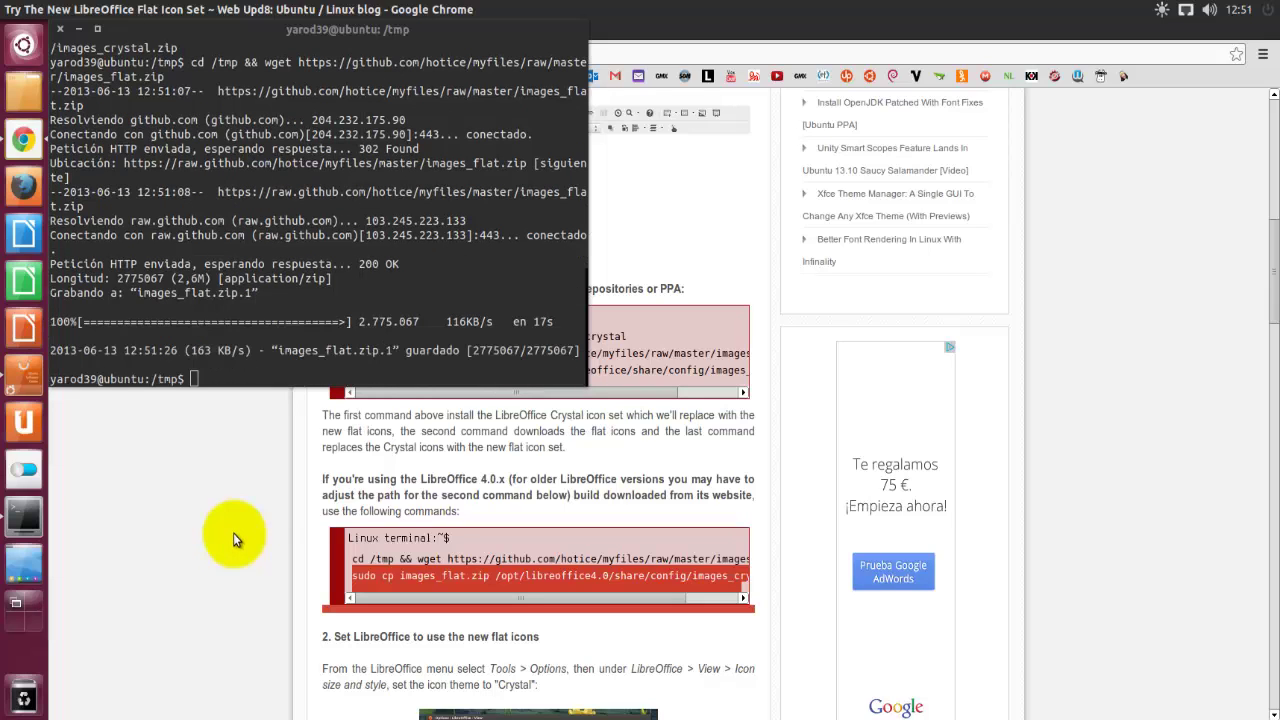
right_click(232, 377)
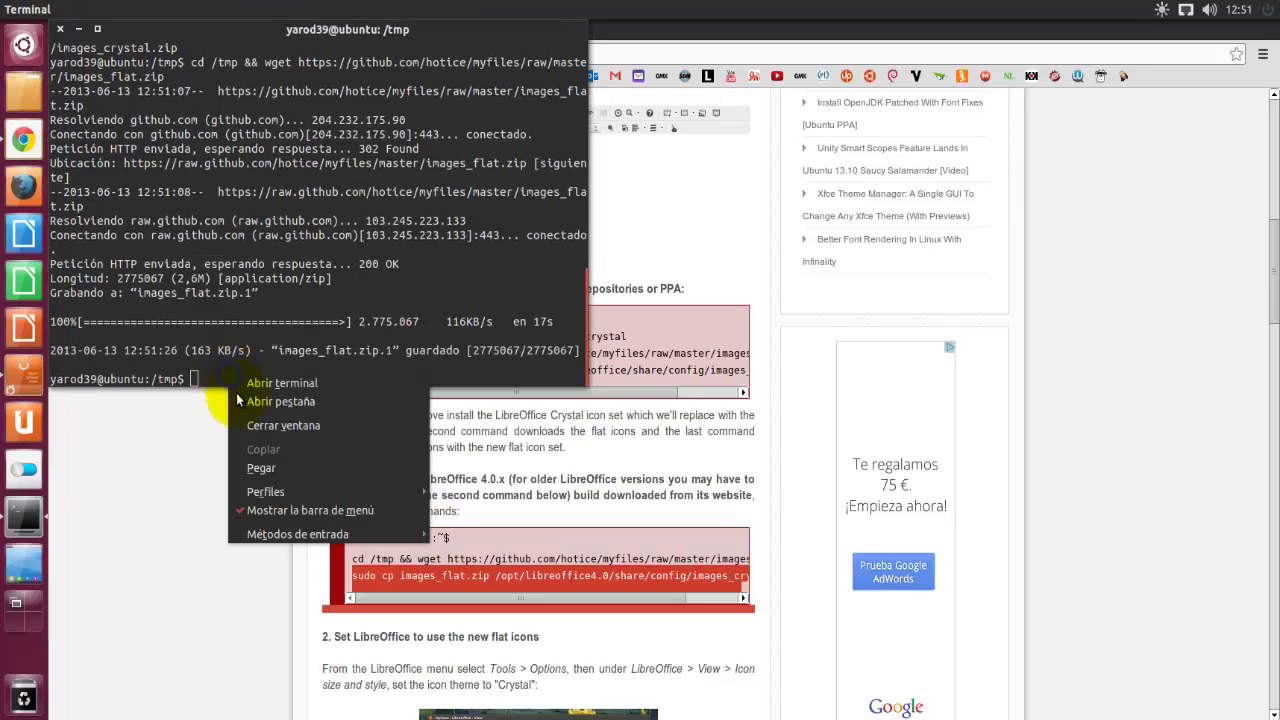
click(256, 468)
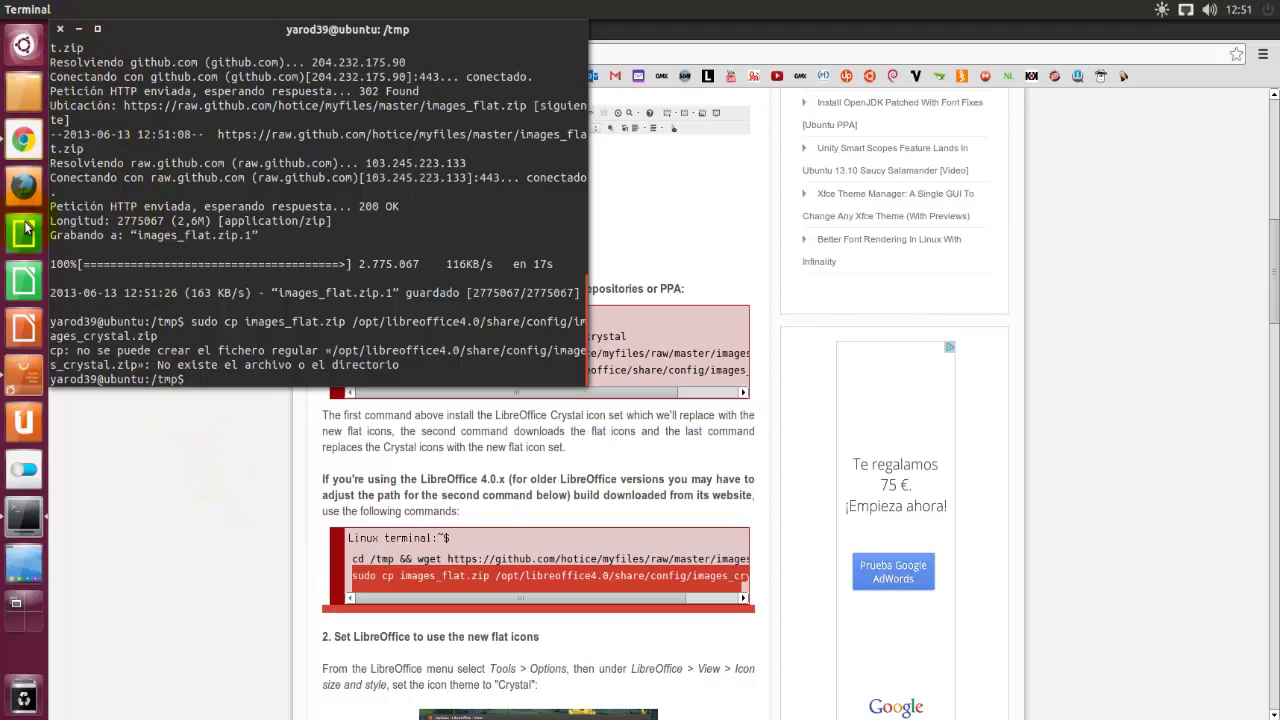
click(25, 230)
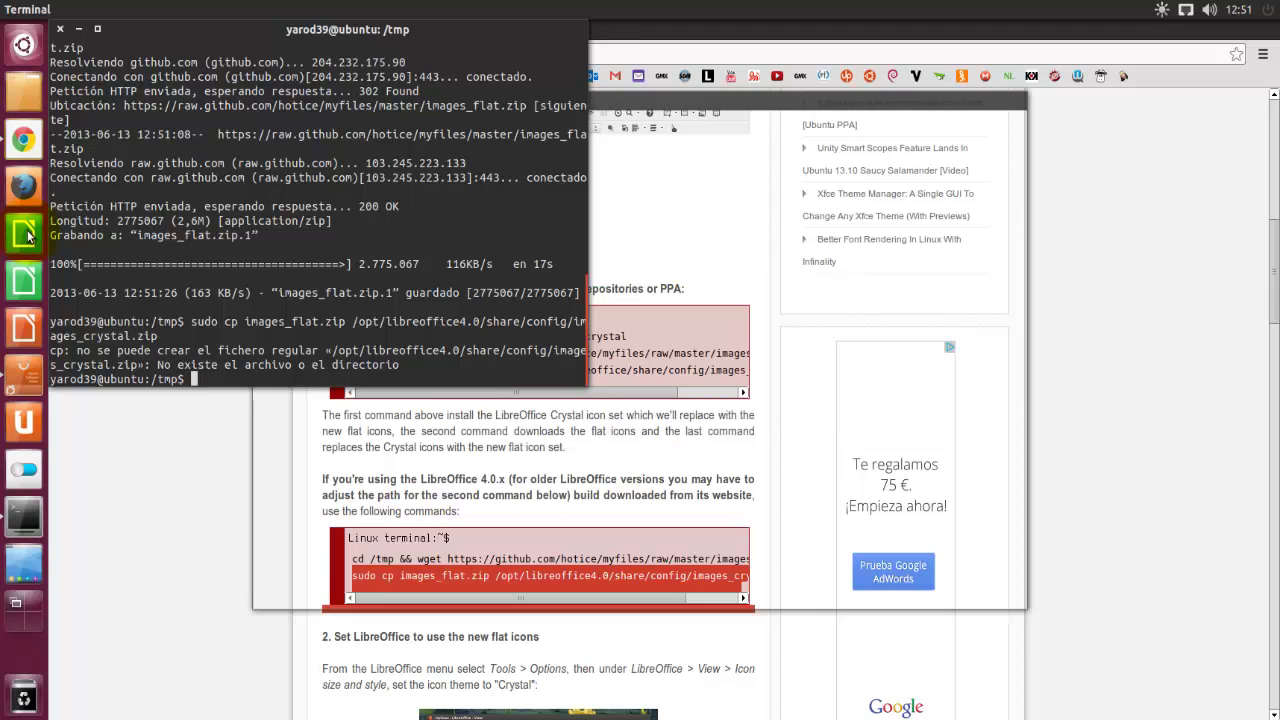
Close the terminal window and maximize the untitled Writer document
click(60, 28)
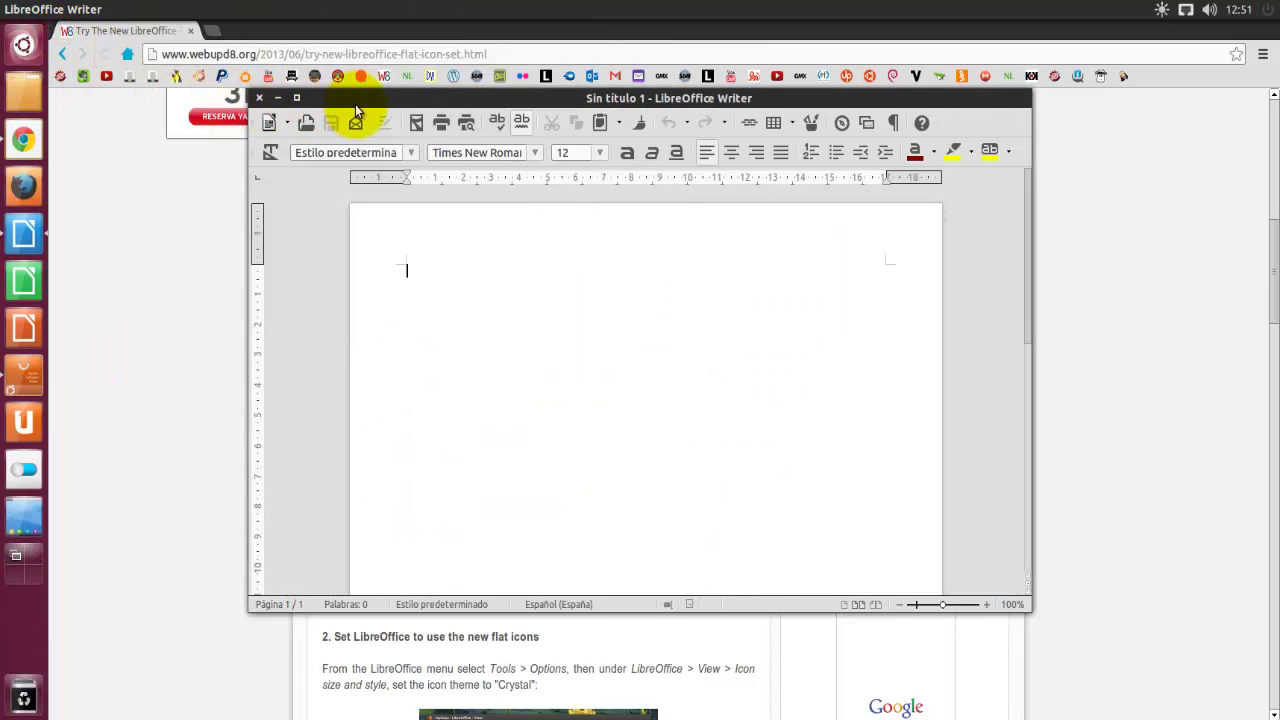
click(296, 98)
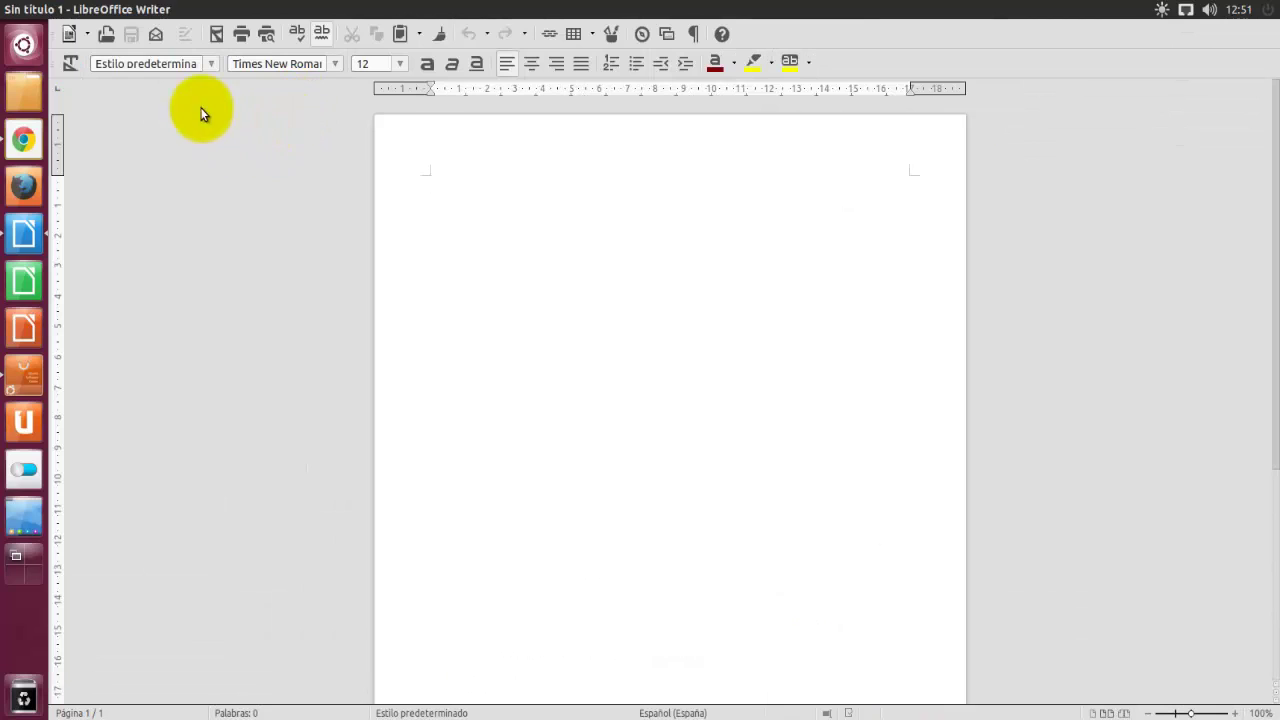
mouse_move(410, 9)
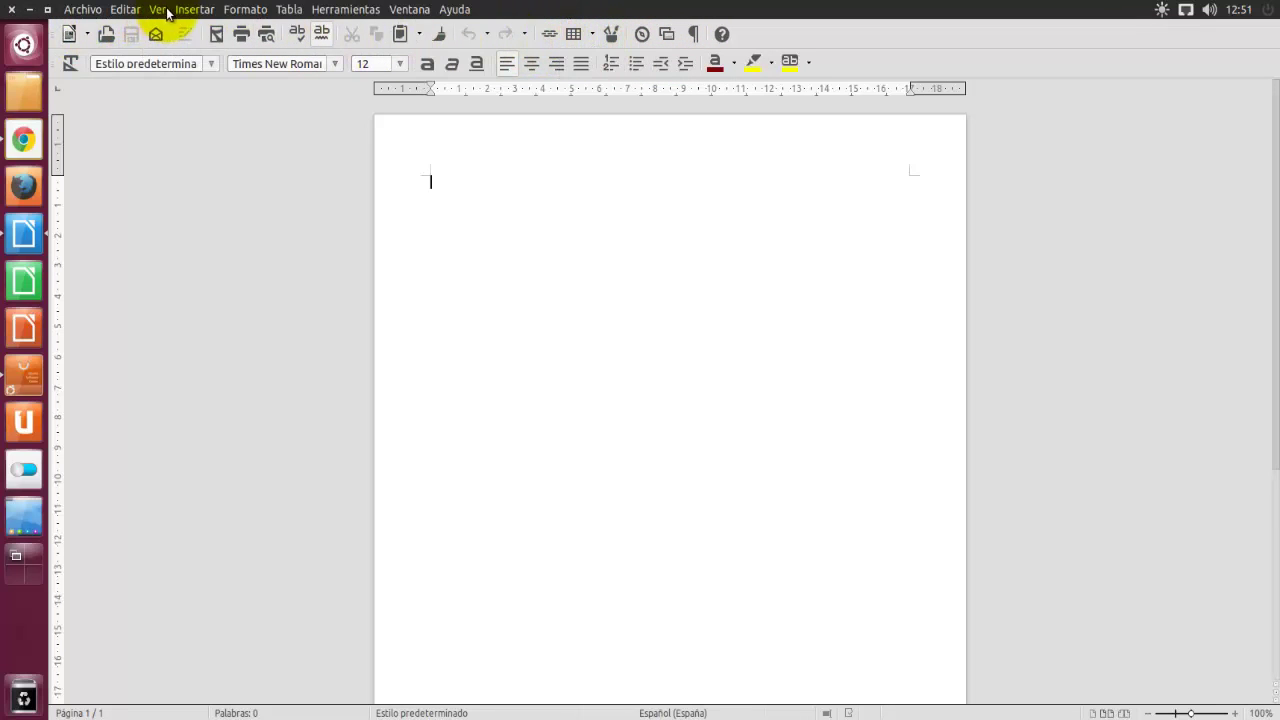
click(405, 11)
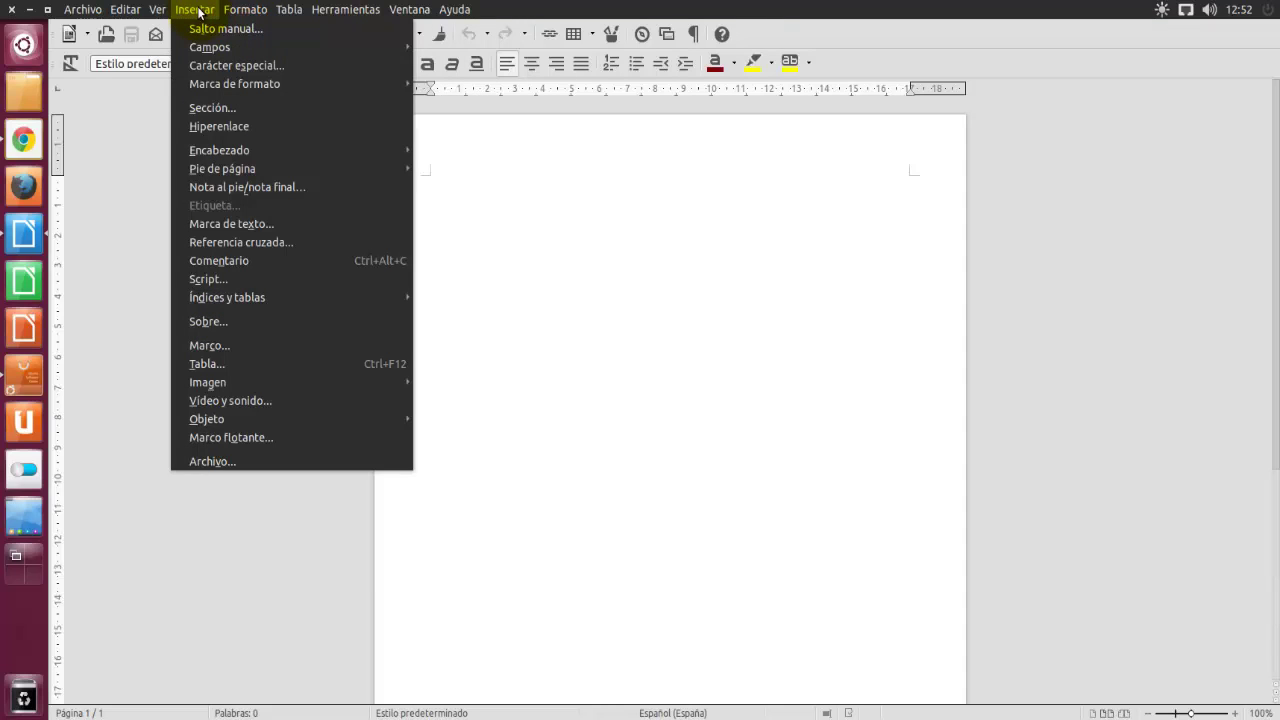
click(217, 437)
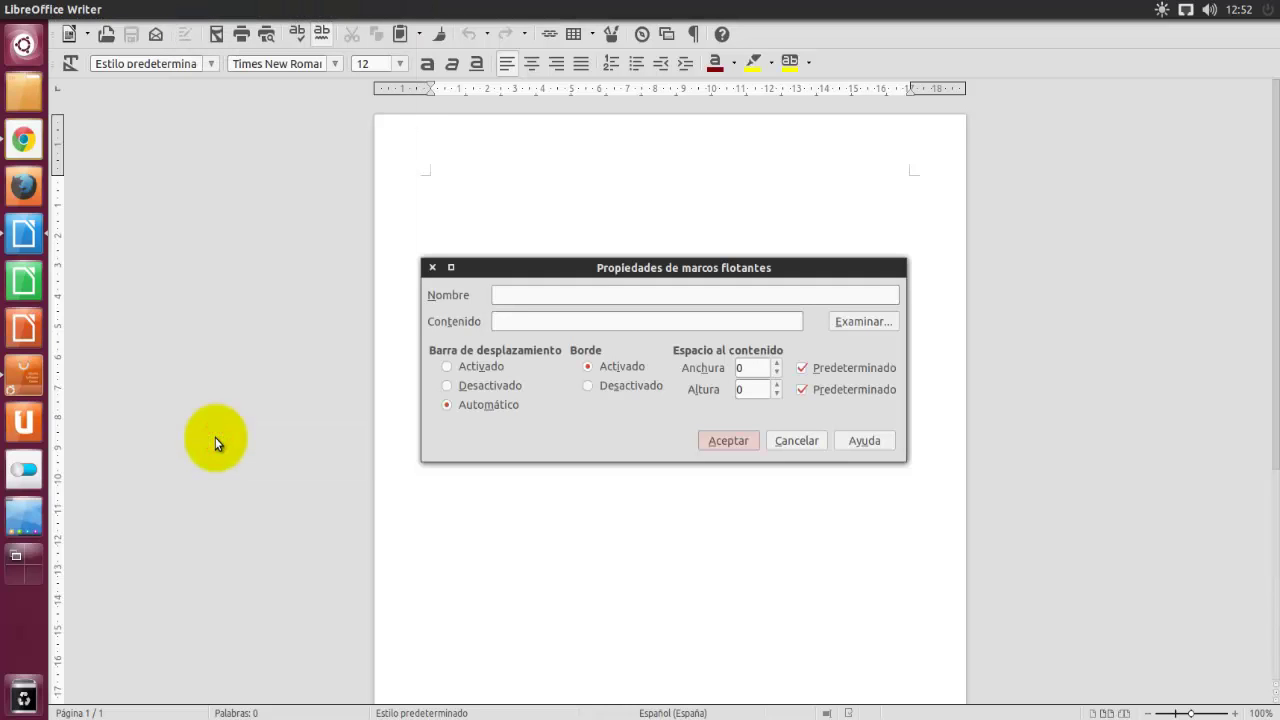
click(812, 441)
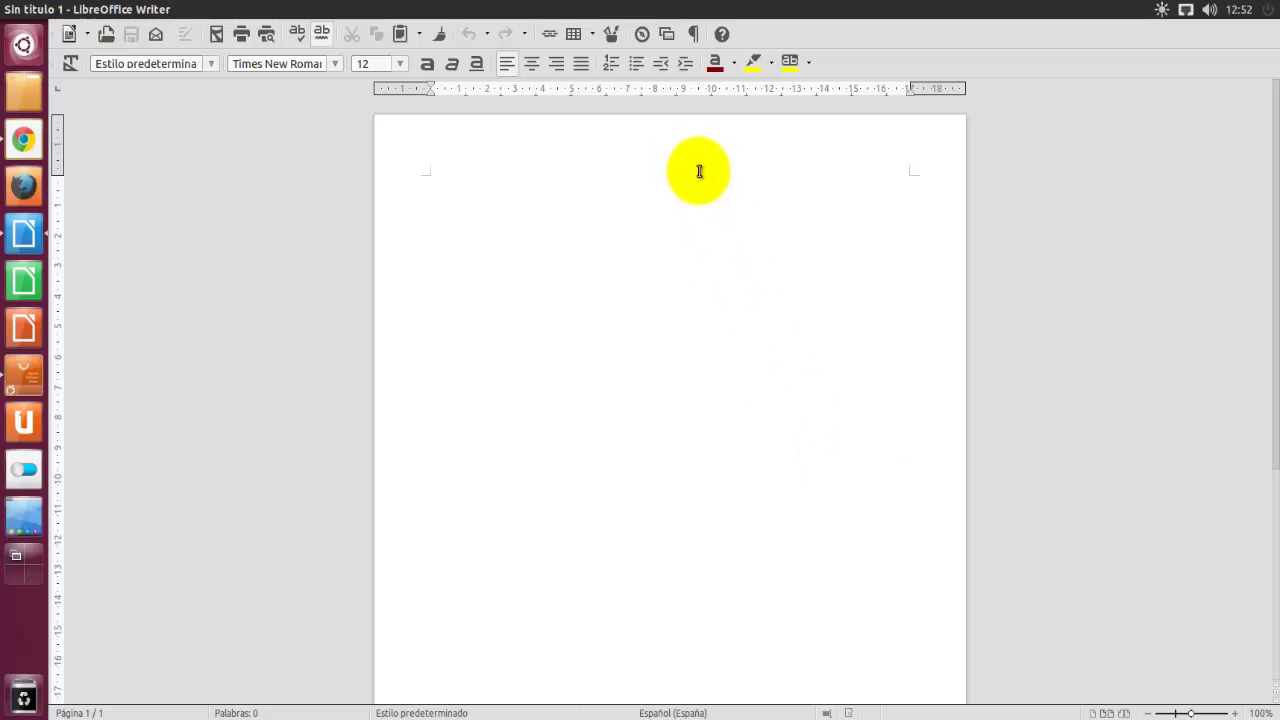